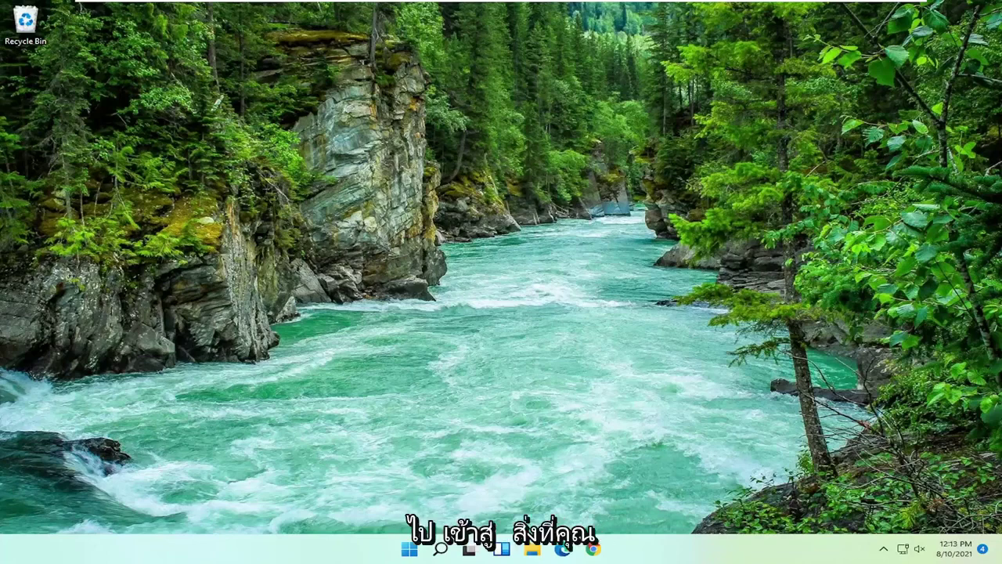
Step: Launch Registry Editor as administrator from a 'regedit' search and approve the UAC prompt
left_click(442, 550)
type("regedi")
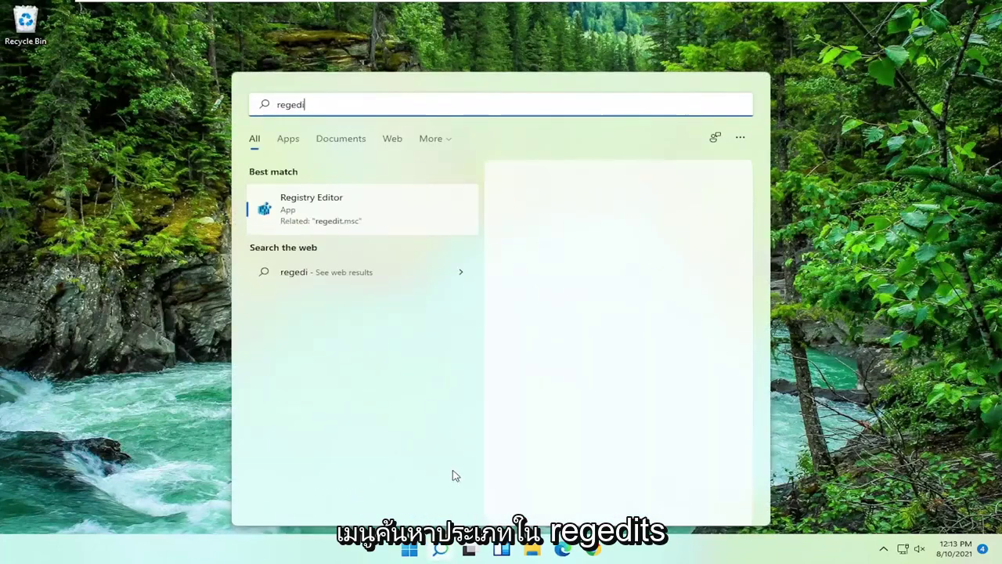
type("t")
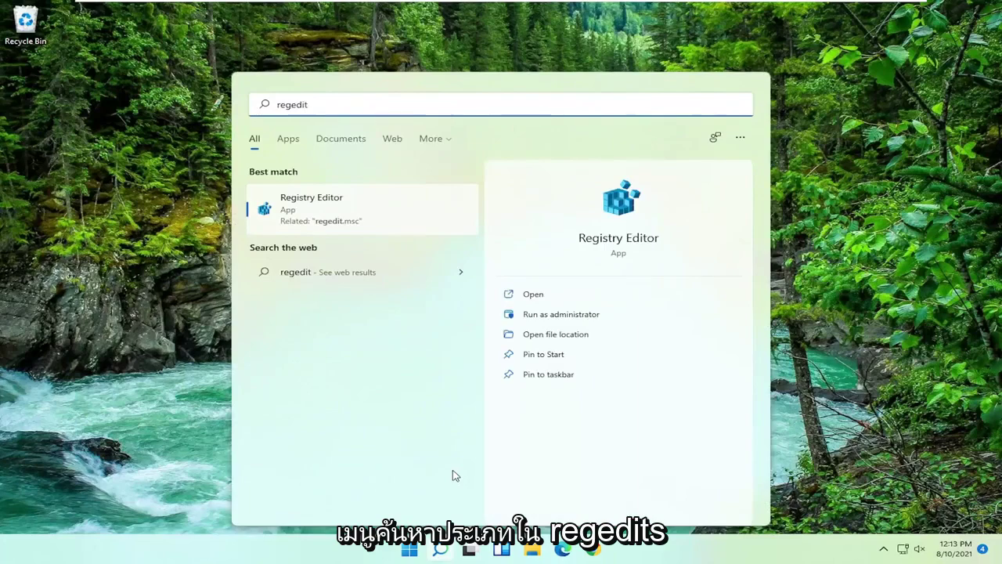
right_click(349, 220)
left_click(427, 236)
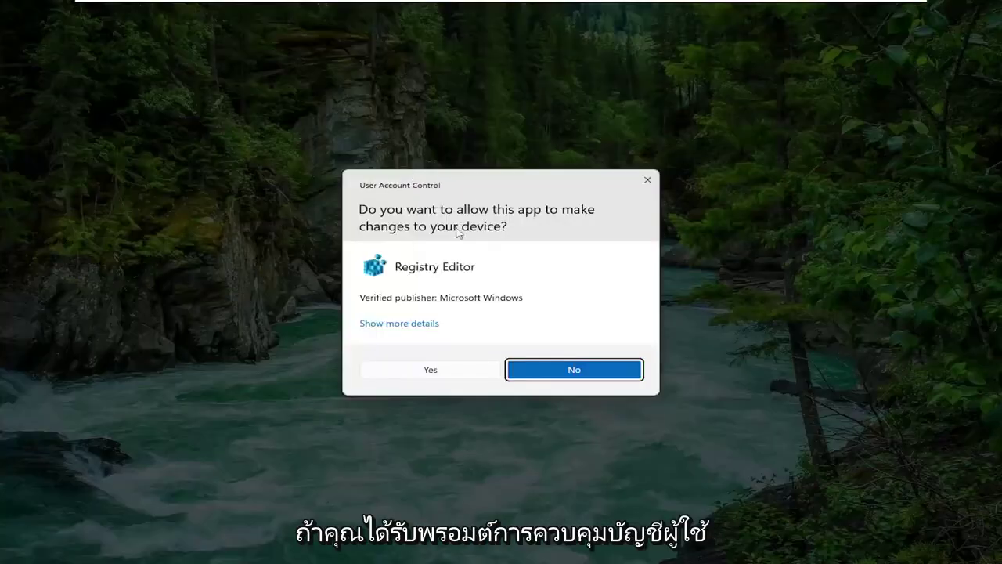
left_click(431, 369)
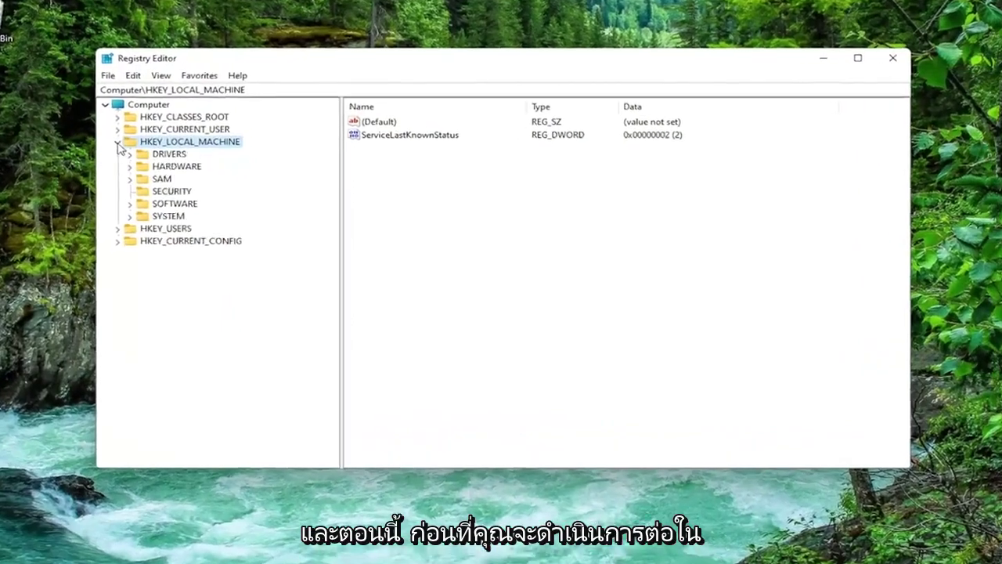
Step: Collapse the tree to Computer, then set up a full-registry export and close it unsaved
left_click(118, 142)
key("Left")
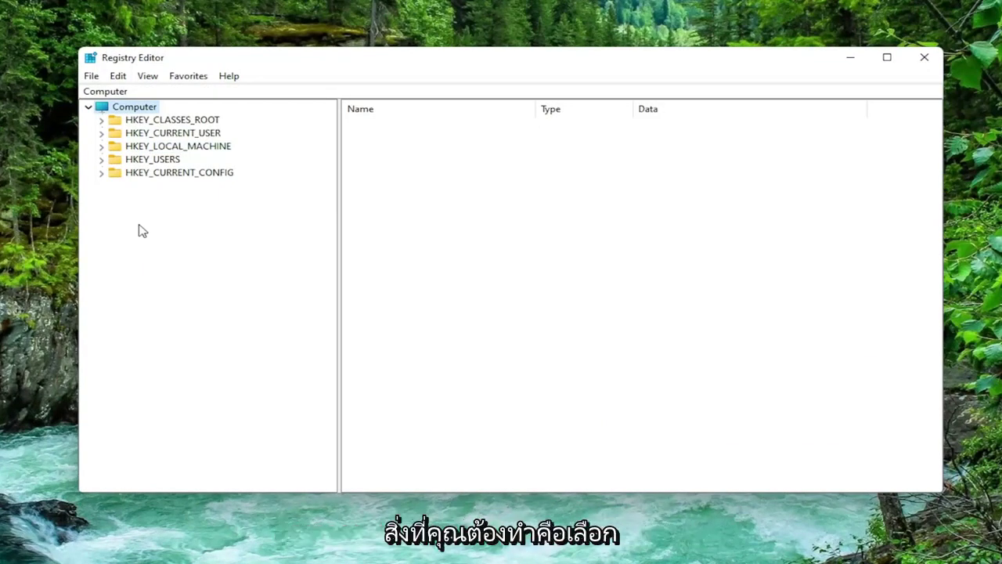
left_click(91, 76)
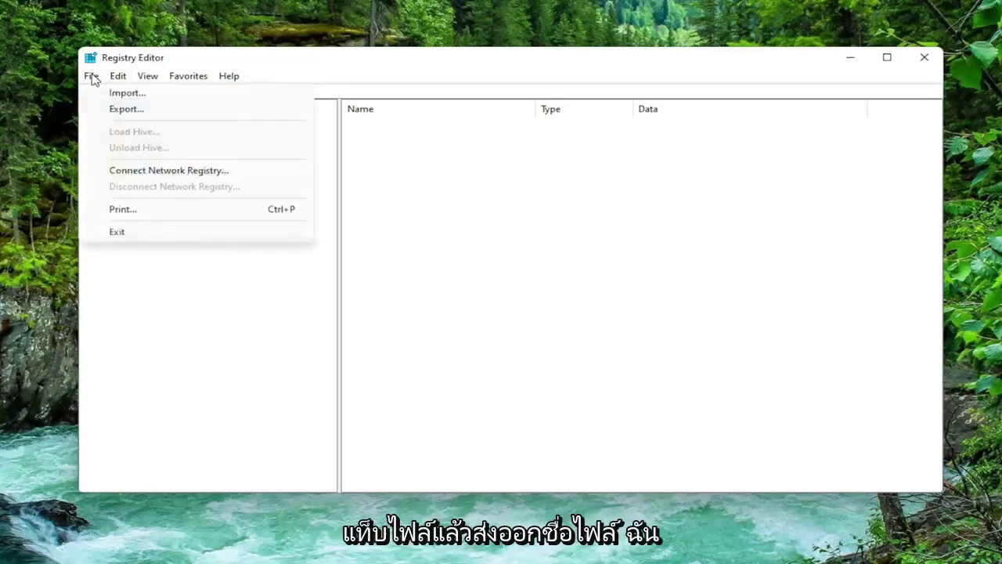
left_click(117, 107)
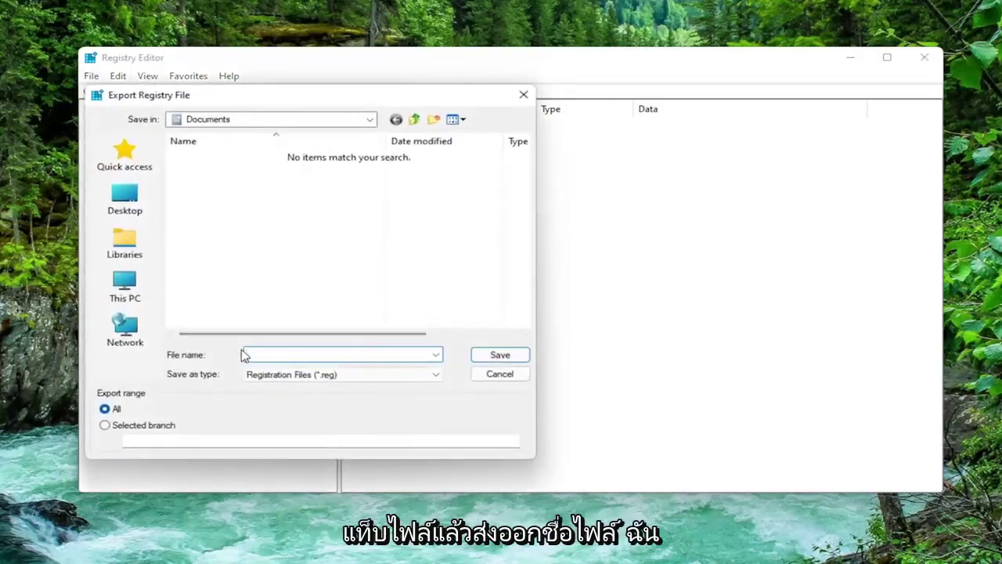
left_click(245, 355)
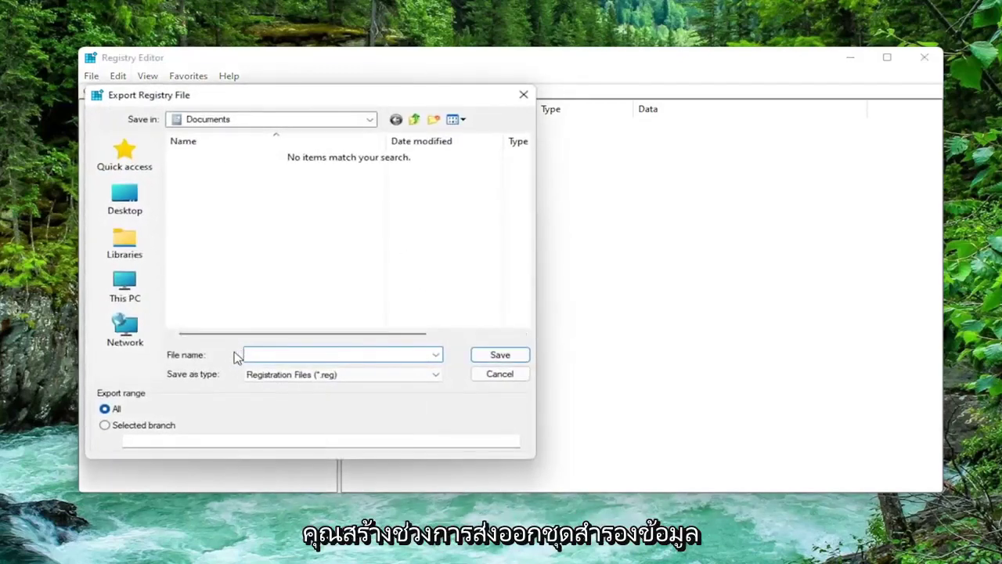
left_click(107, 408)
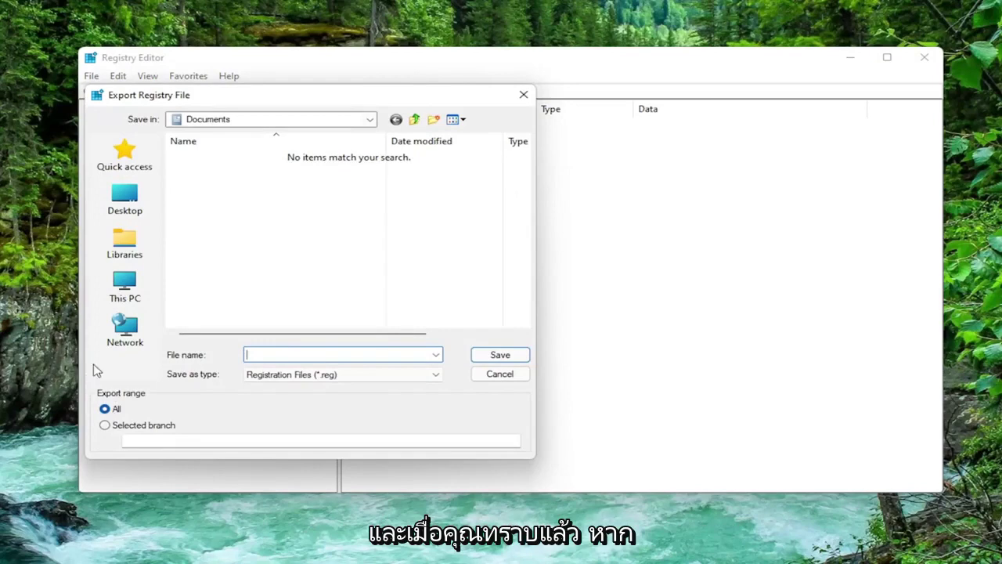
left_click(523, 95)
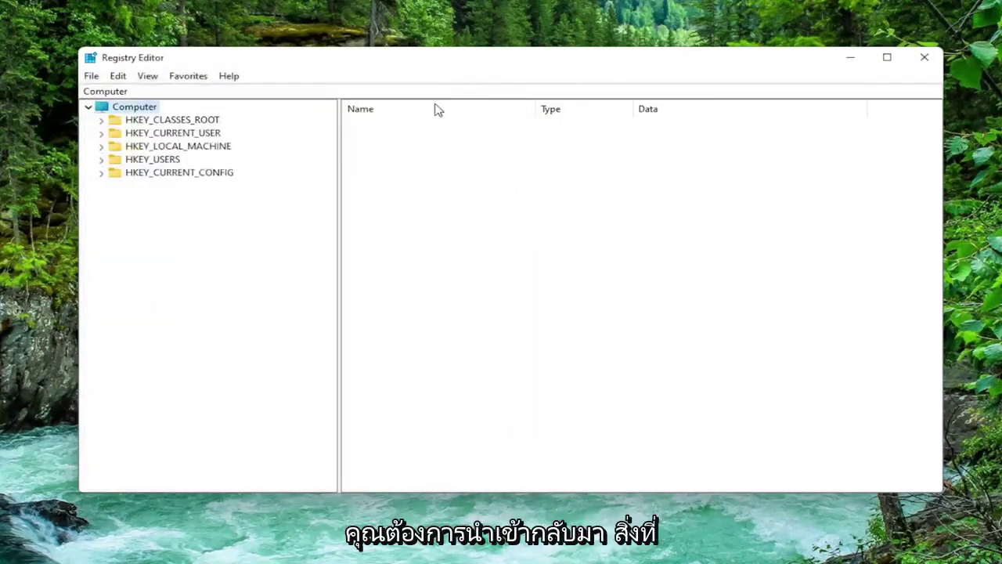
Step: Start a registry import from the File menu and cancel without choosing a file
left_click(91, 76)
left_click(115, 96)
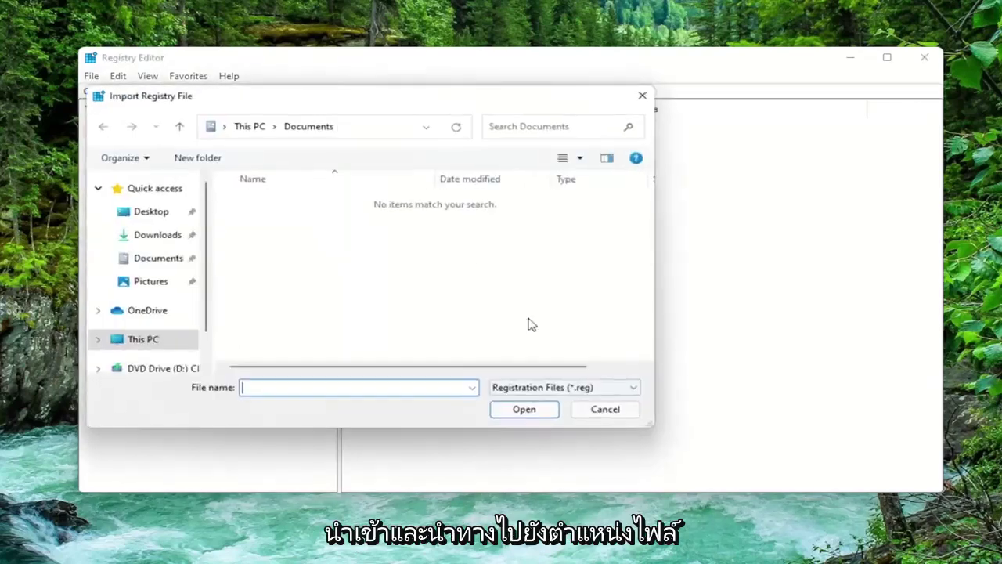
left_click(589, 417)
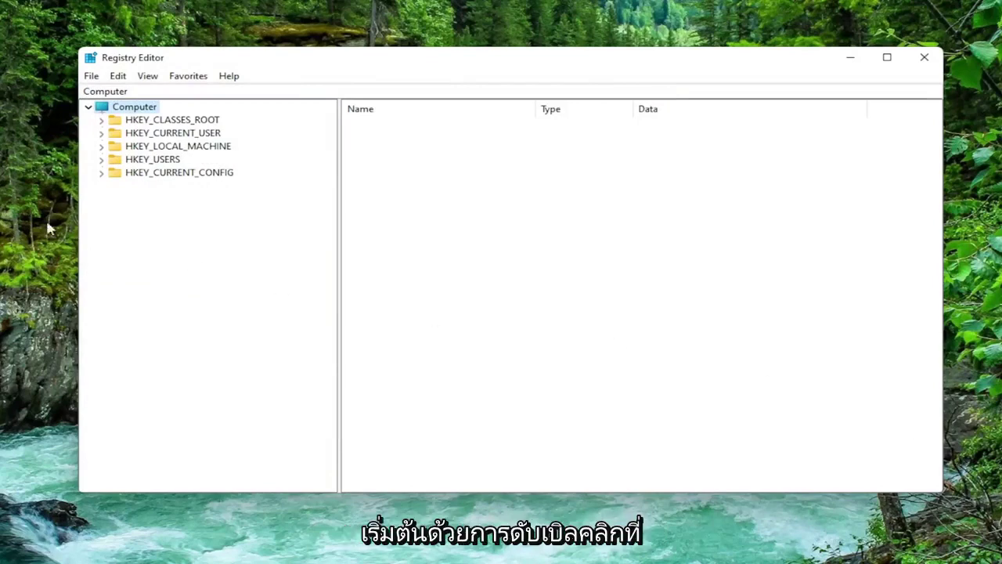
Step: Navigate to HKLM\SOFTWARE\Policies\Microsoft\Windows Defender to show its DisableAntiSpyware value
double_click(162, 147)
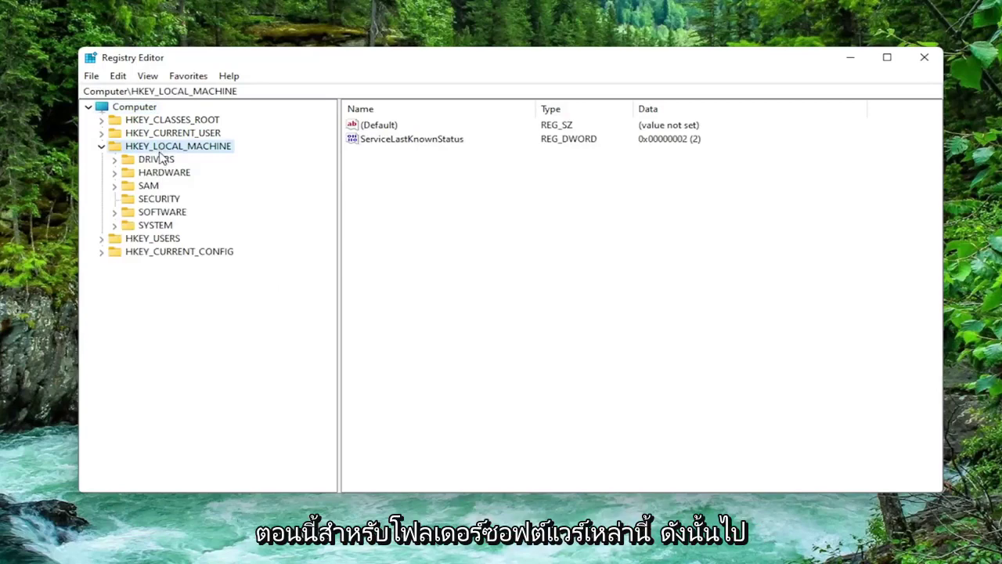
double_click(157, 212)
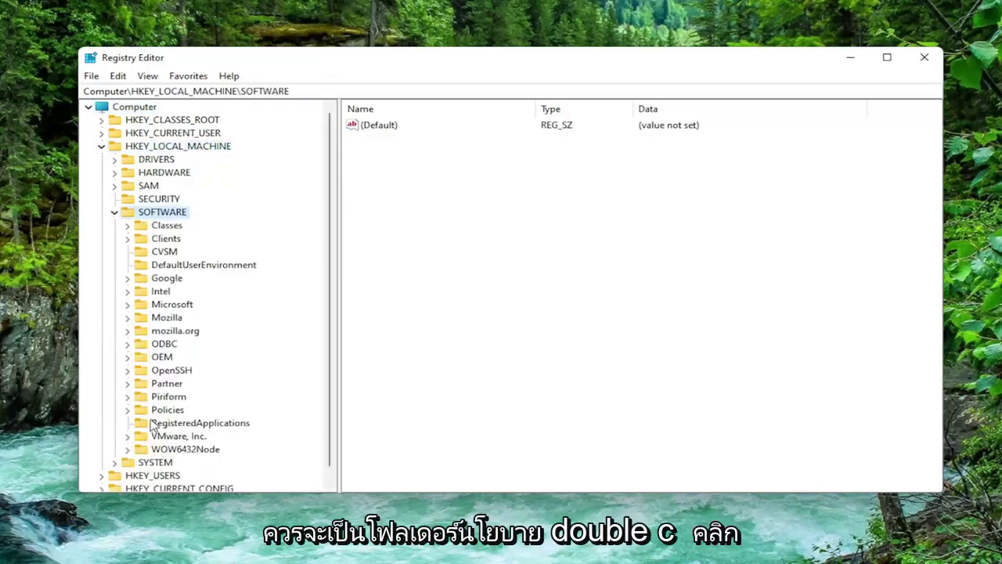
double_click(155, 412)
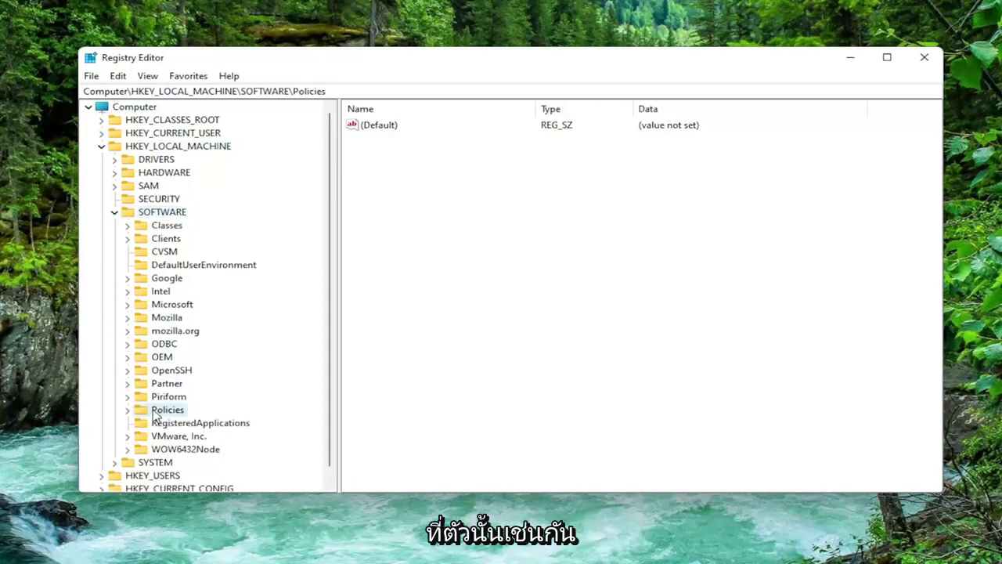
left_click(185, 423)
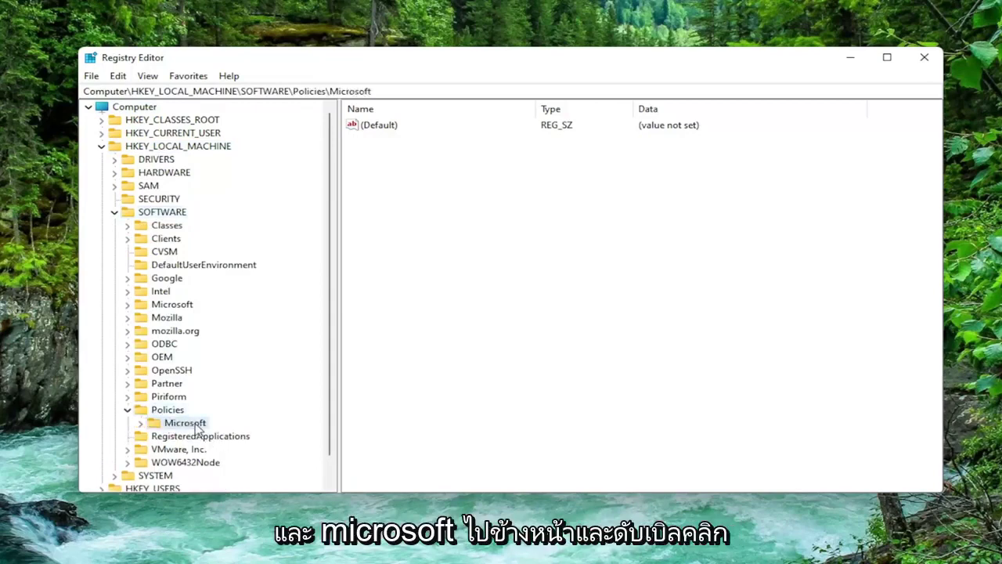
double_click(196, 427)
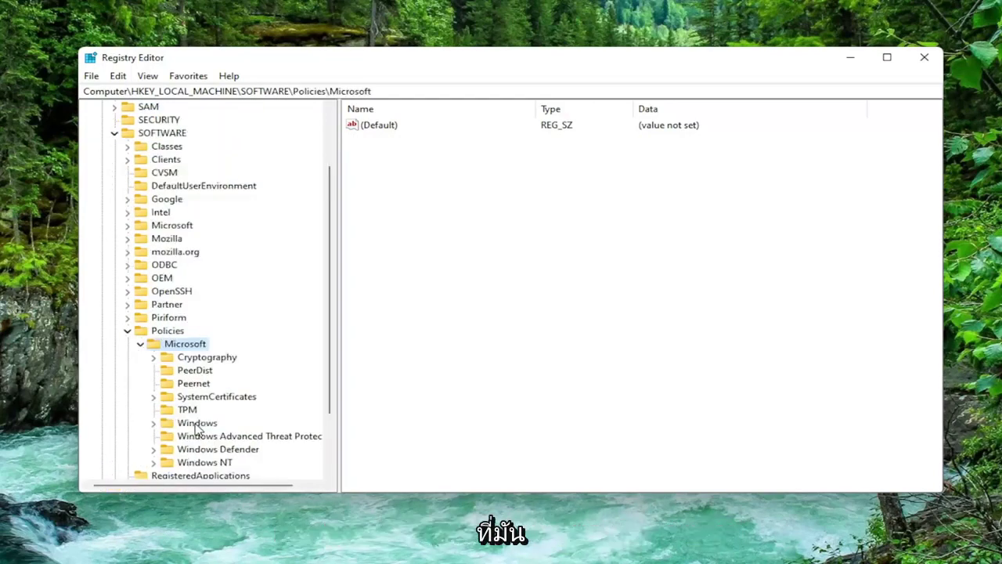
scroll(198, 414, "down", 2)
left_click(204, 372)
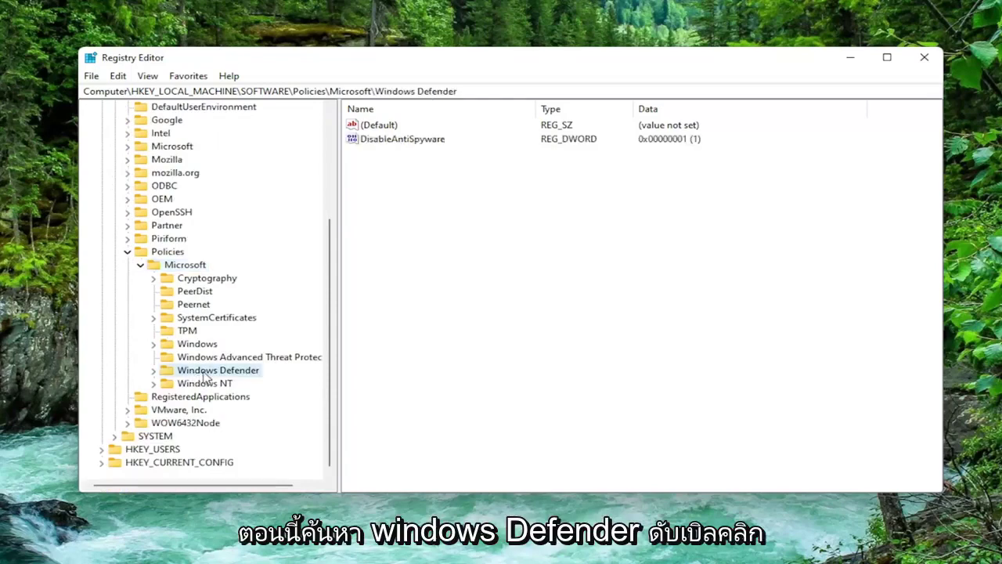
double_click(206, 372)
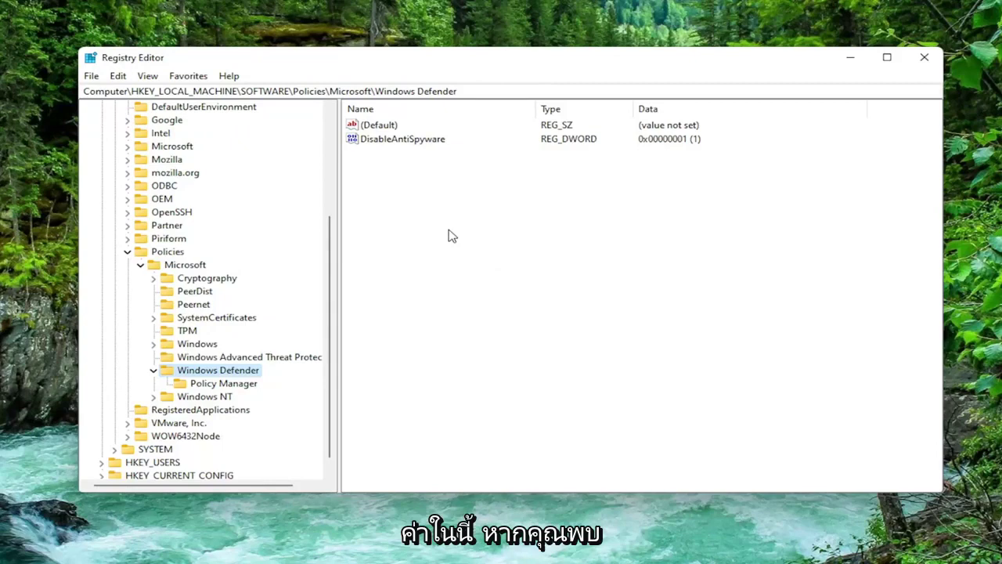
Step: Delete the DisableAntiSpyware value from the Windows Defender policy key, confirming with Yes
right_click(409, 145)
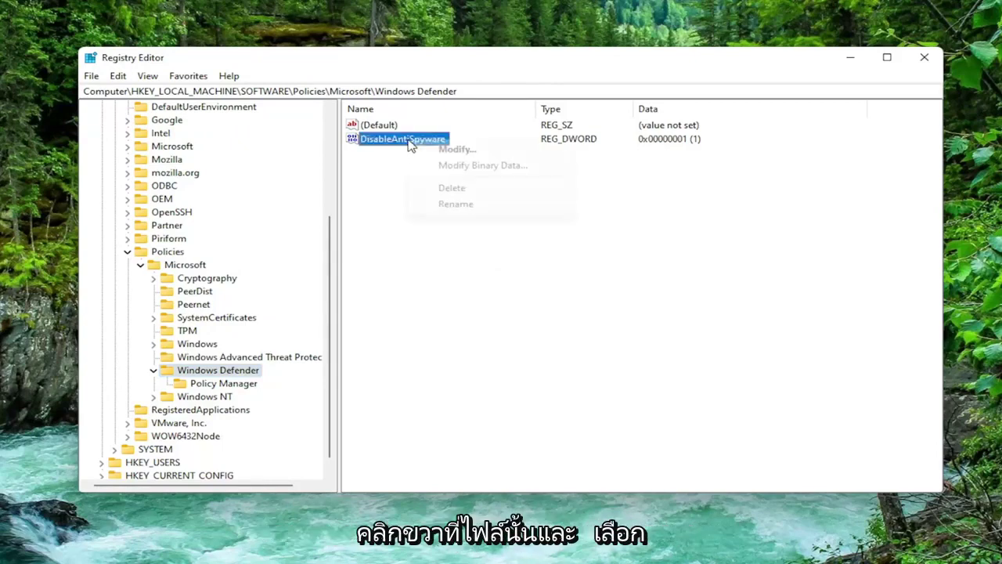
left_click(450, 191)
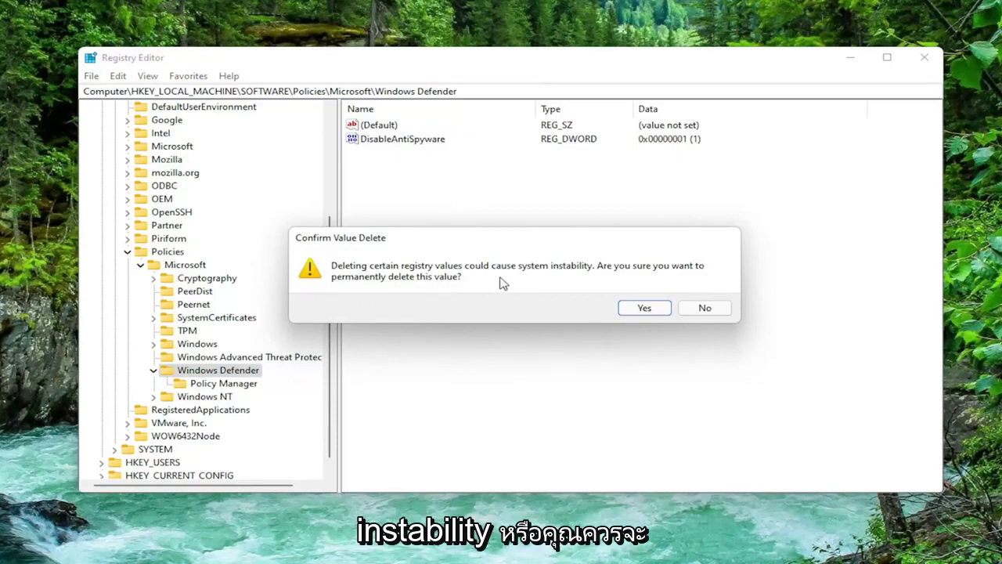
left_click(645, 309)
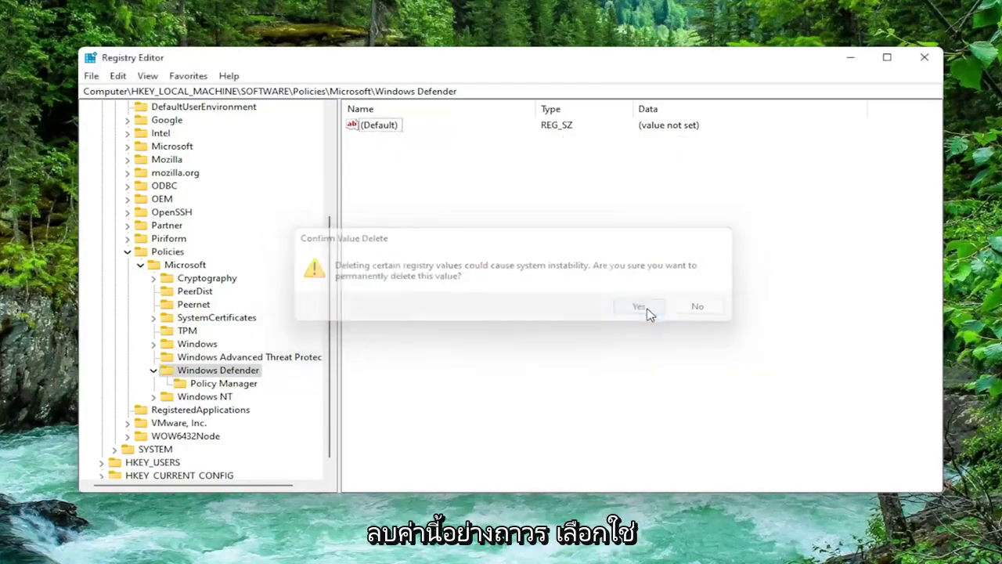
Step: Collapse Windows Defender, Microsoft, Policies, SOFTWARE and HKEY_LOCAL_MACHINE back to Computer
left_click(153, 371)
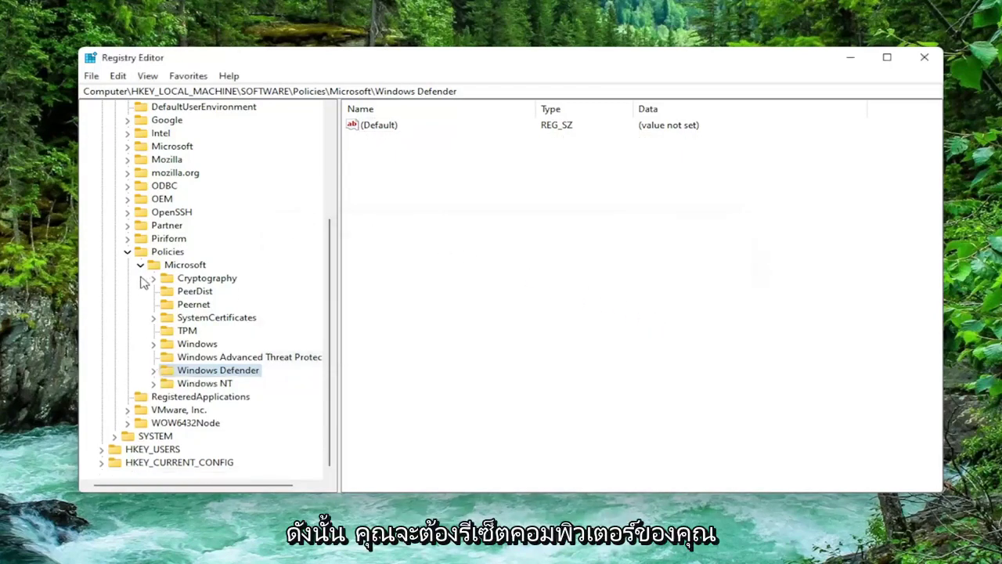
left_click(140, 264)
left_click(127, 383)
left_click(115, 201)
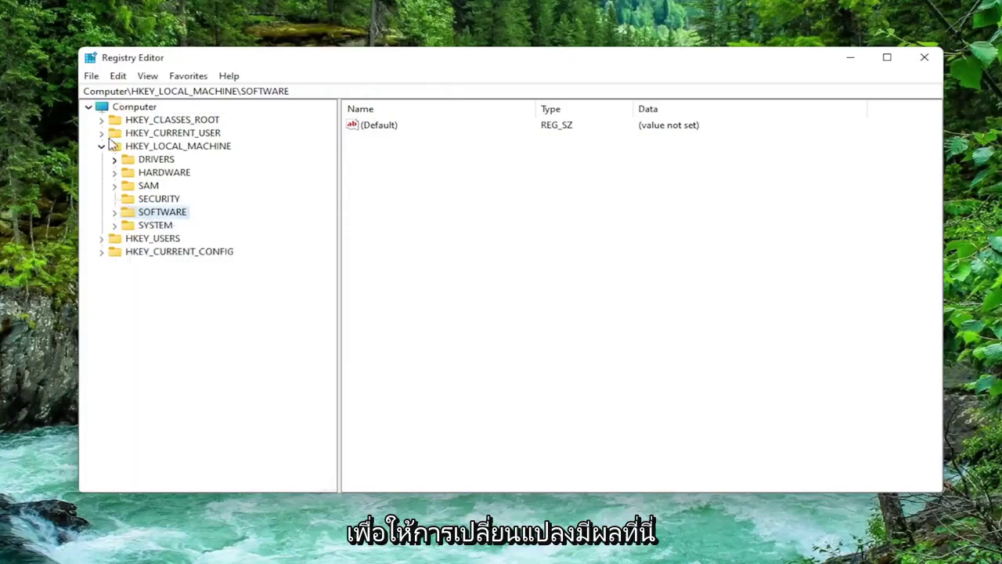
left_click(101, 145)
left_click(133, 107)
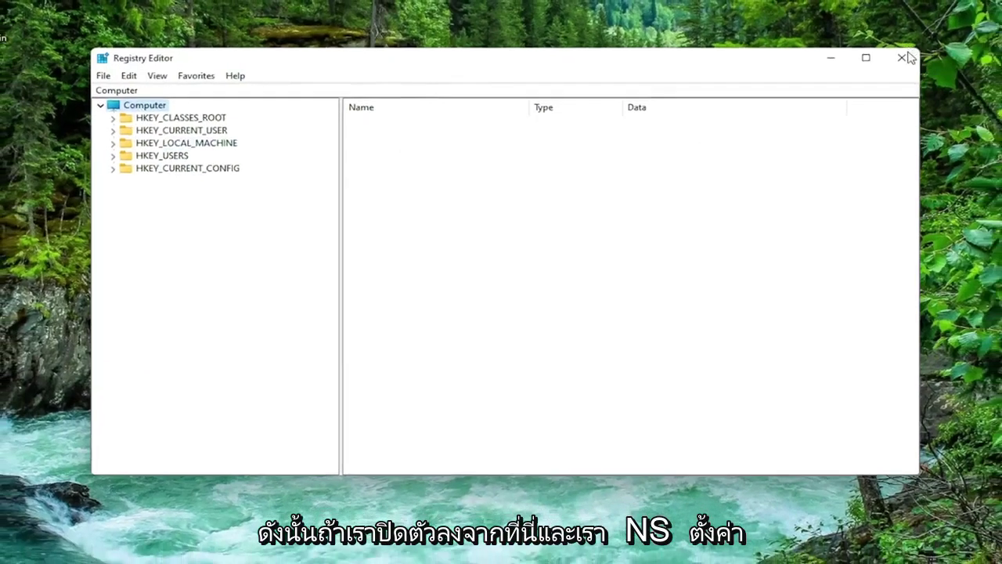
Step: Close Registry Editor and restart the PC from the Start button's power menu
left_click(902, 58)
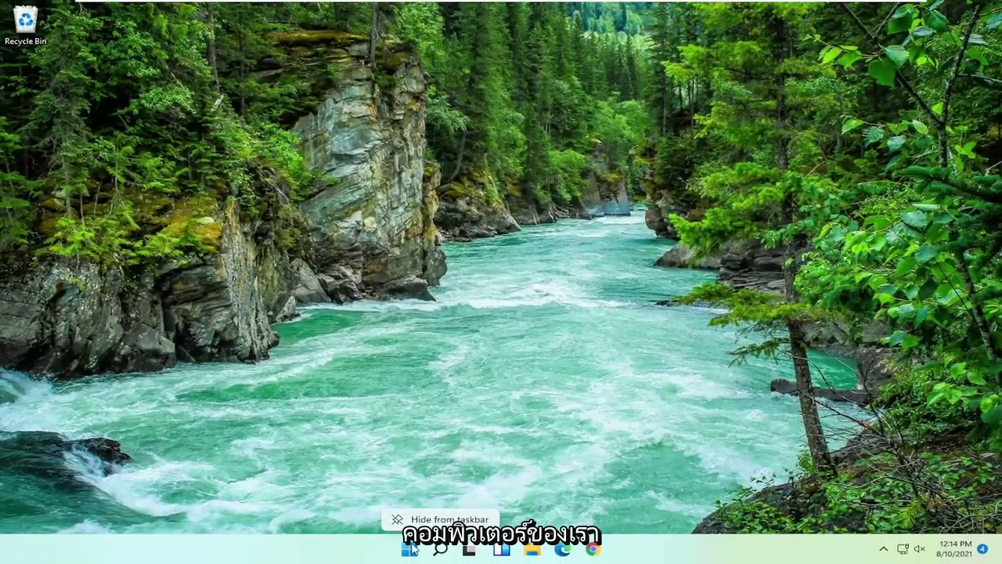
right_click(411, 549)
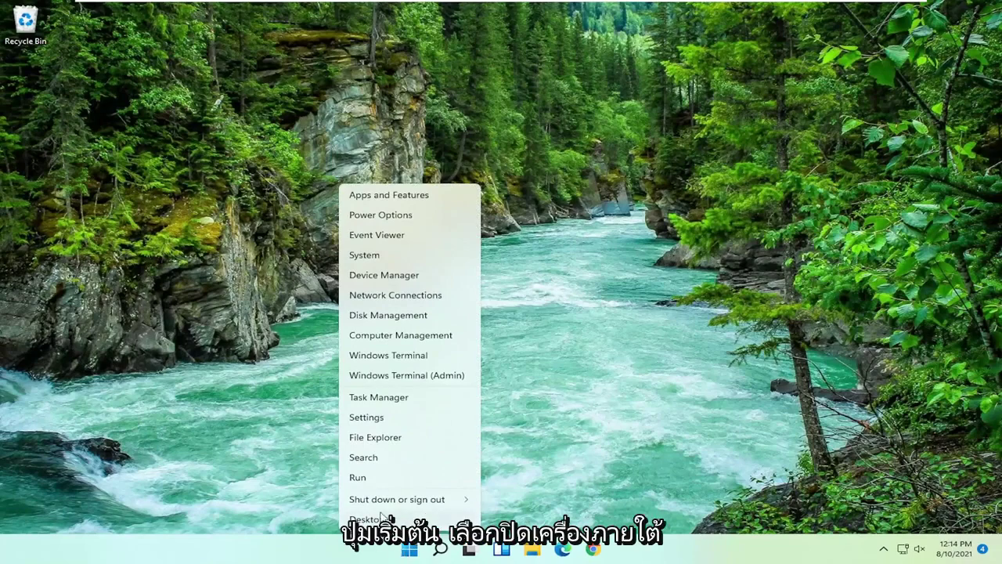
mouse_move(380, 505)
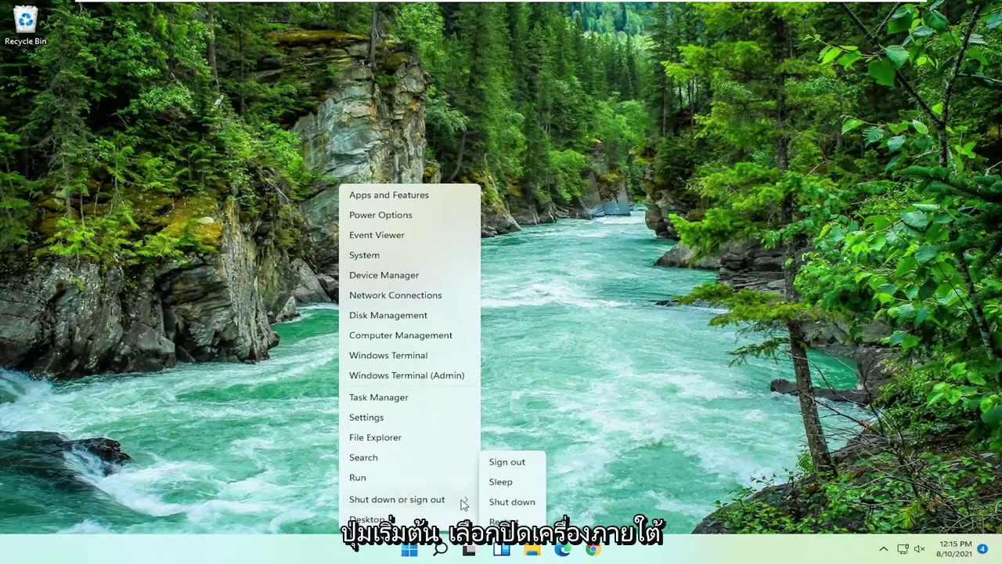
left_click(494, 520)
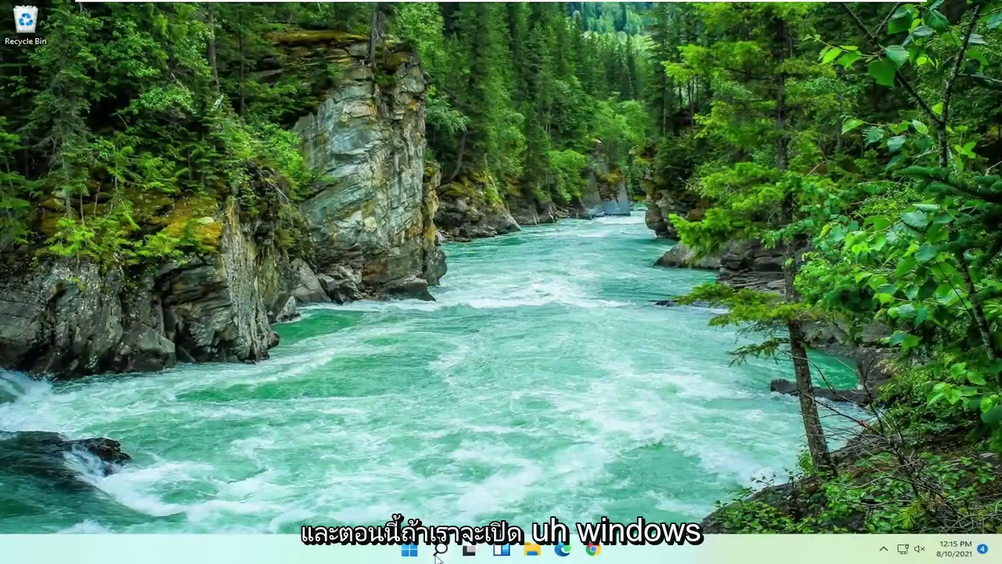
Step: Search 'windows security', move its window up-left, and open Virus & threat protection
left_click(440, 549)
type("wi")
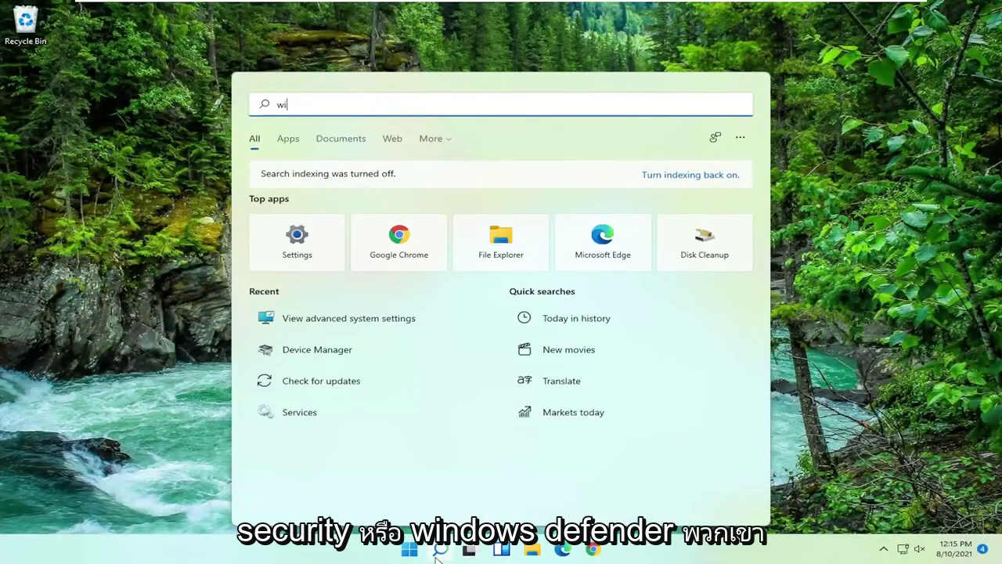
type("ndows security")
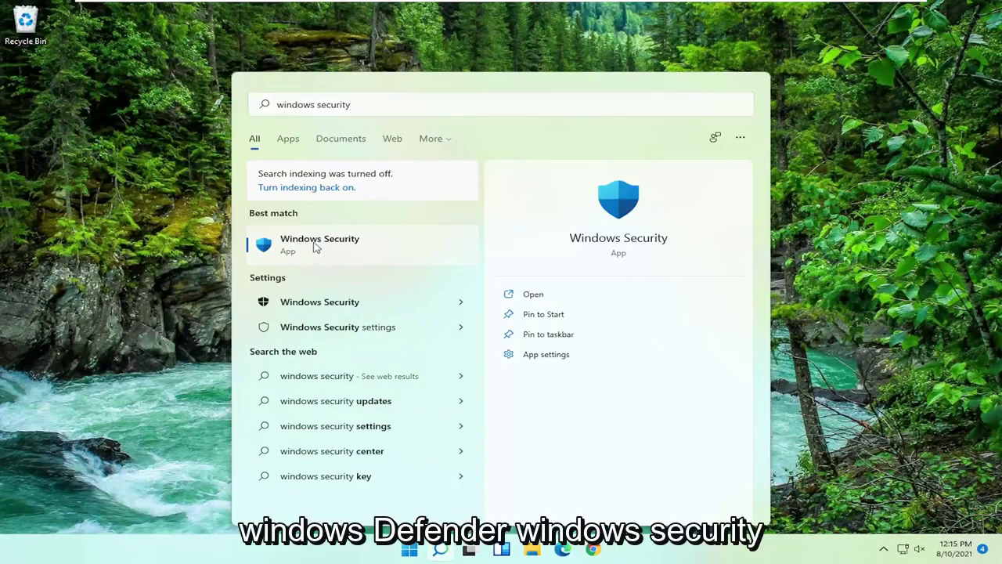
left_click_drag(361, 87, 329, 66)
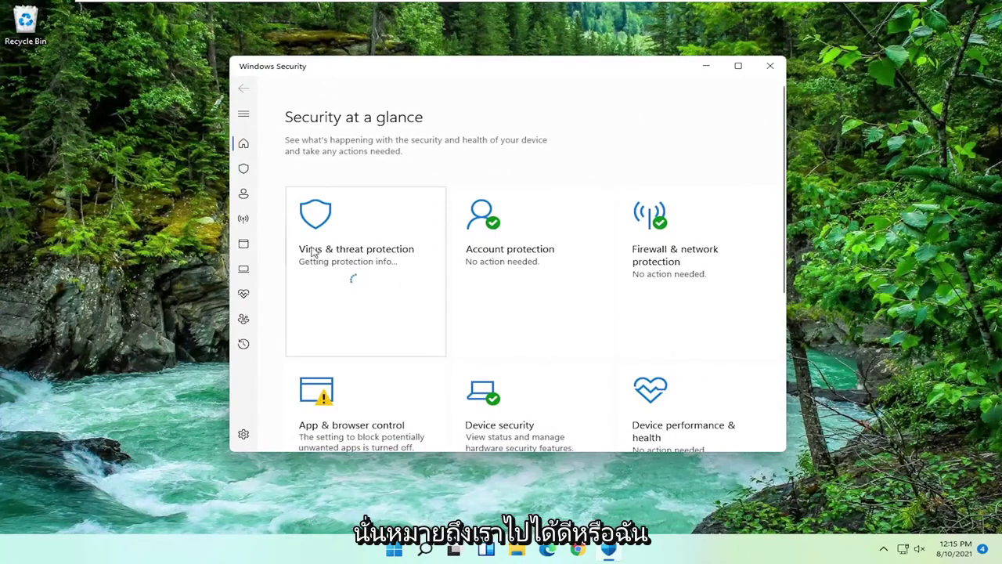
left_click(367, 268)
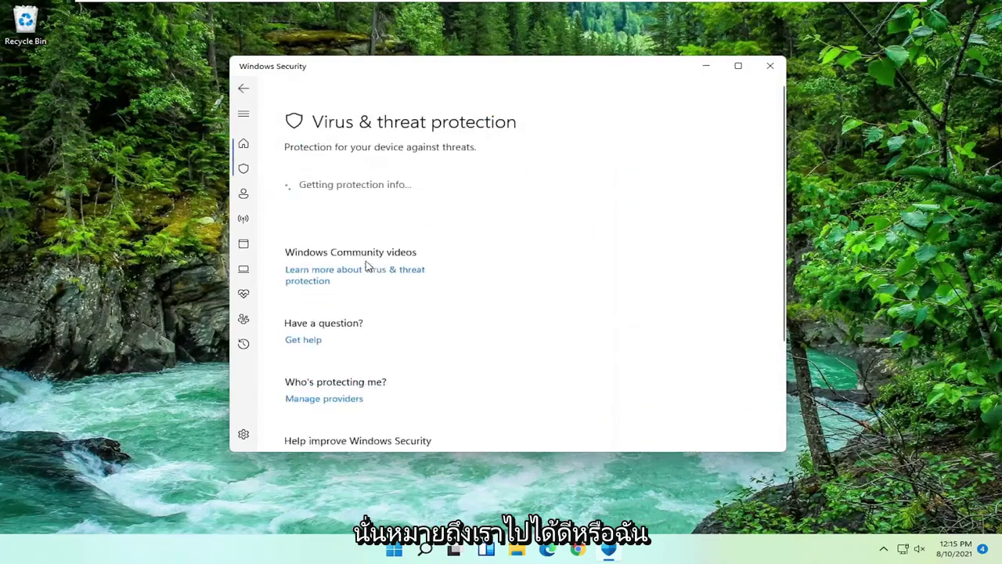